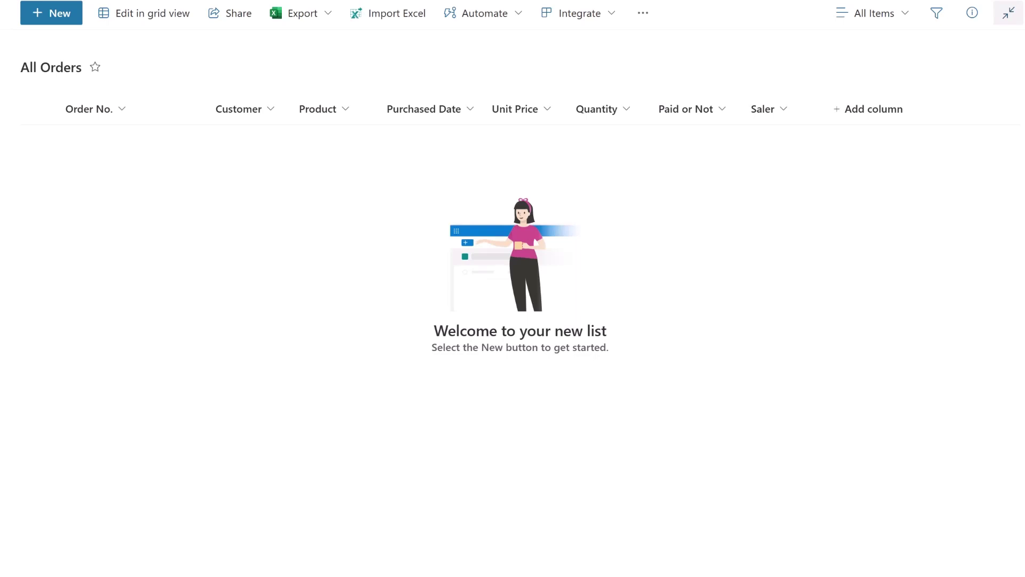
Load All orders.xlsx into Excel Import and select its US orders sheet for auto-mapping
click(398, 14)
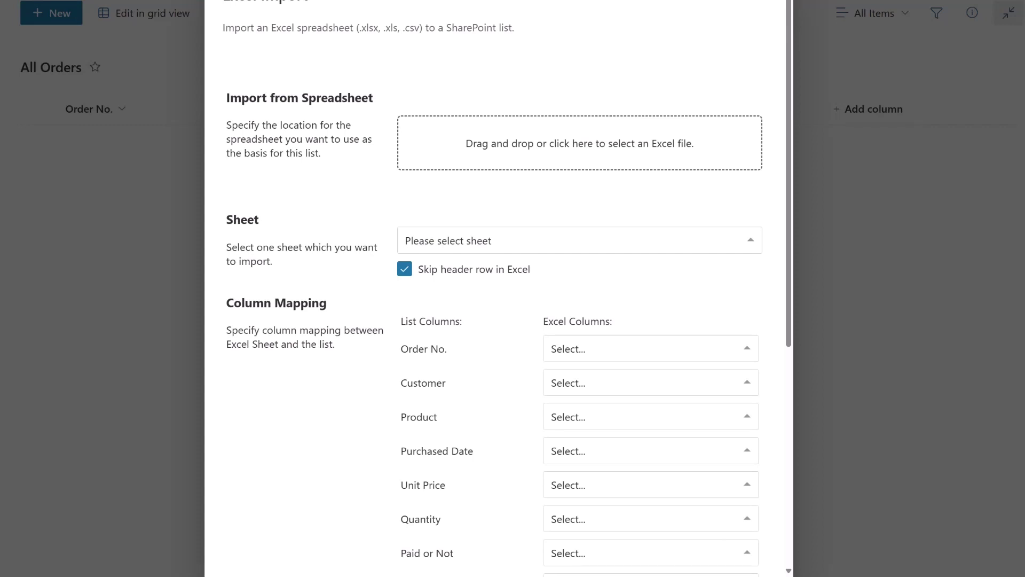
drag(207, 160, 485, 132)
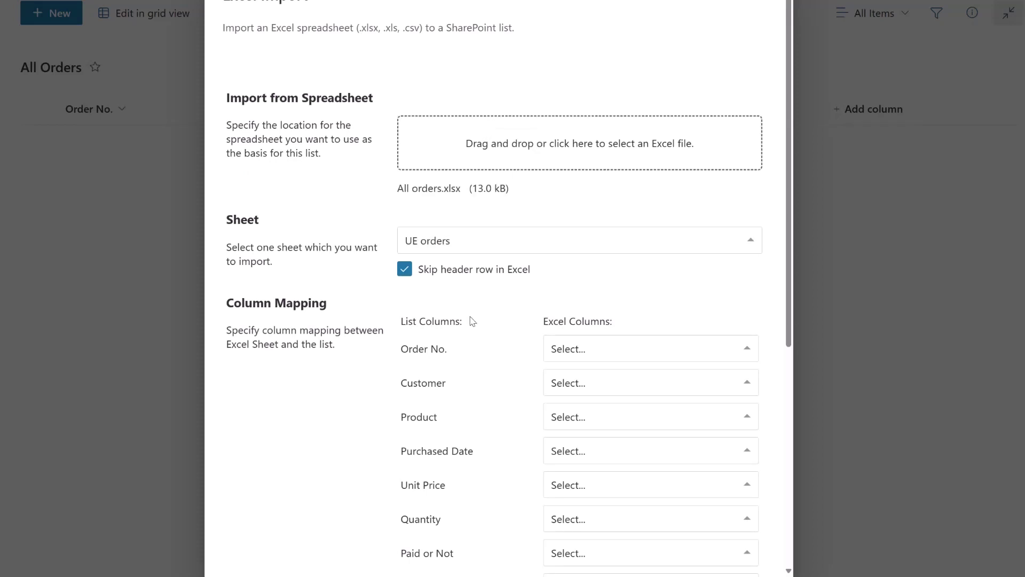
click(487, 249)
click(462, 293)
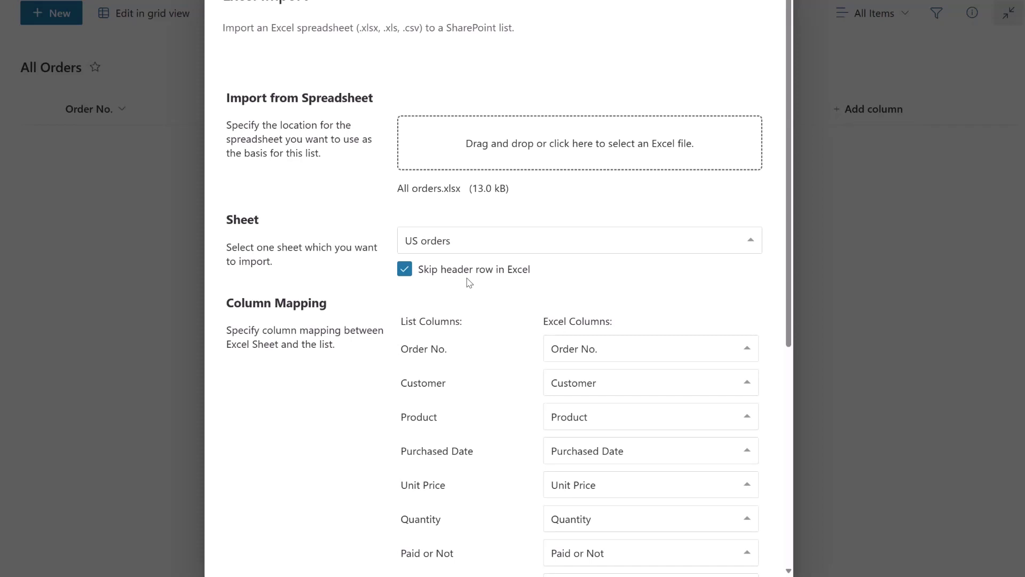
scroll(468, 282, down, 3)
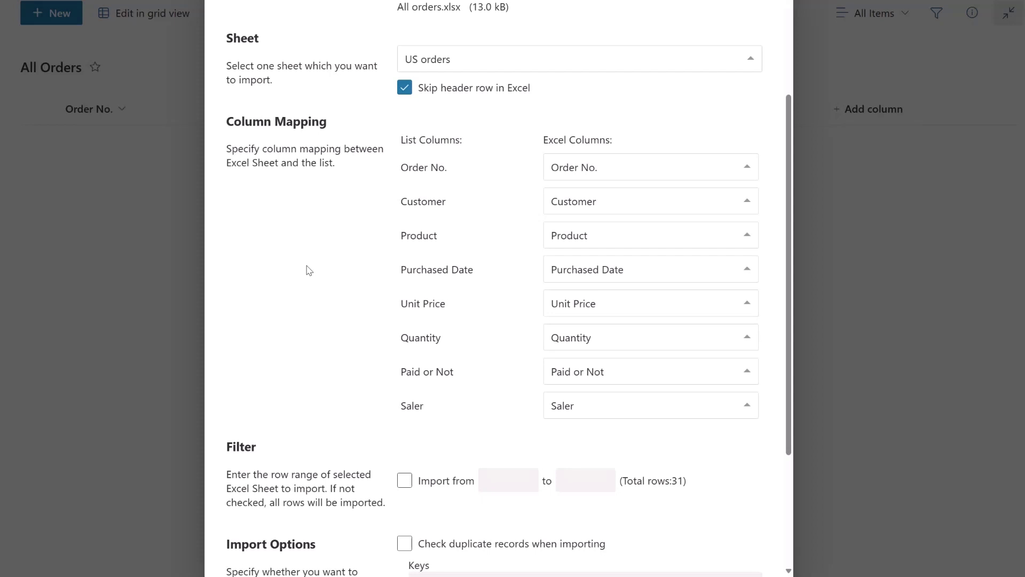
scroll(309, 270, down, 3)
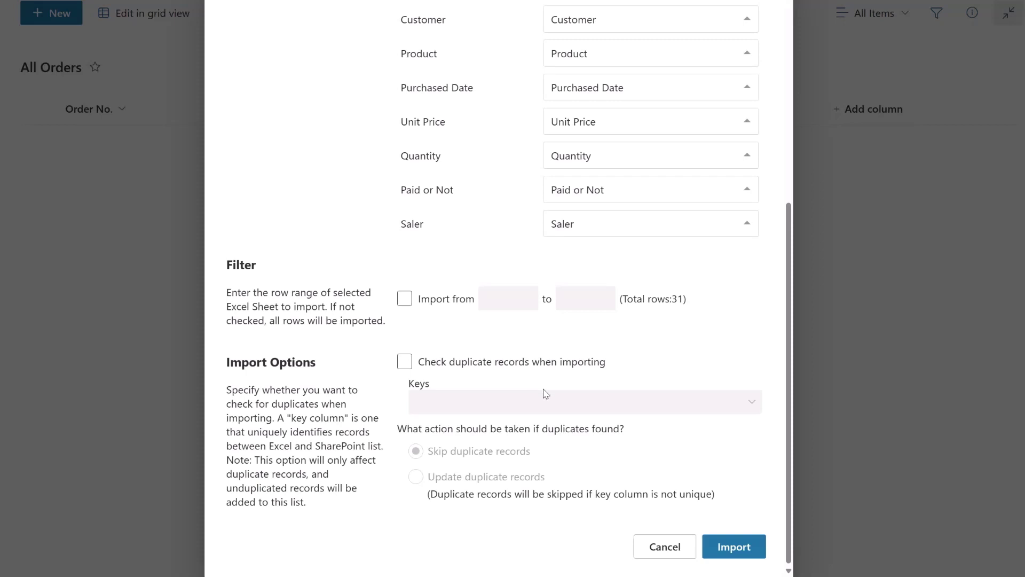
Import the 30 US orders into All Orders and close the 'Succeeded: 30' summary
click(740, 547)
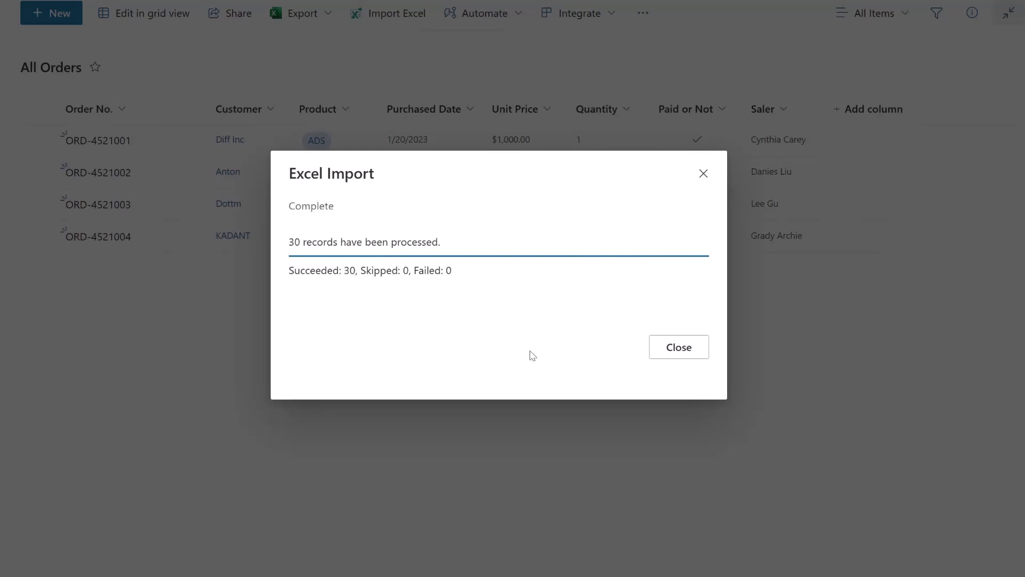
click(662, 353)
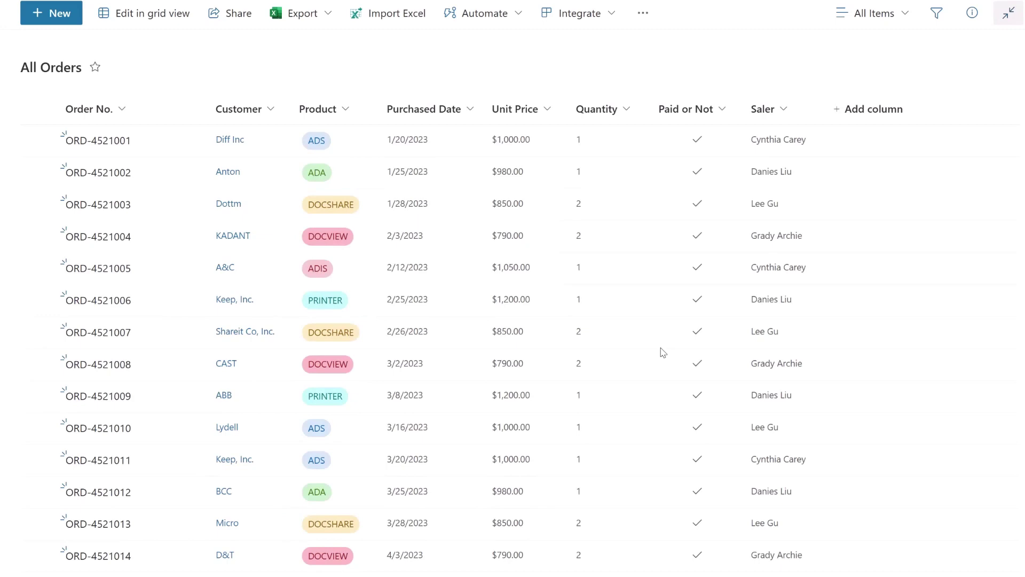
scroll(662, 352, down, 10)
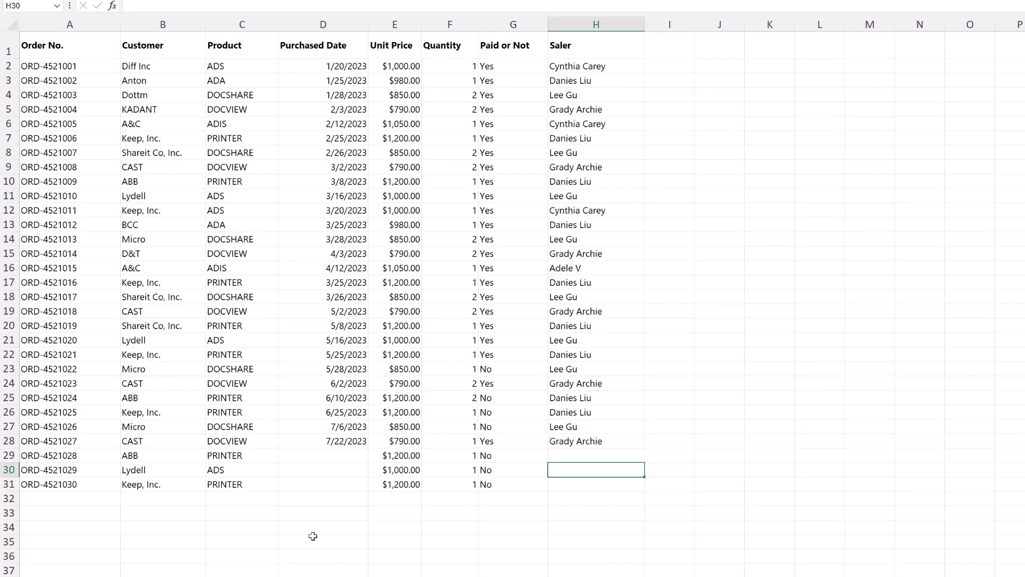
Enter purchase dates 8/1/2023, 8/15/2023 and 8/28/2023 in D29:D31
click(349, 458)
text(8/1/2023)
key(Return)
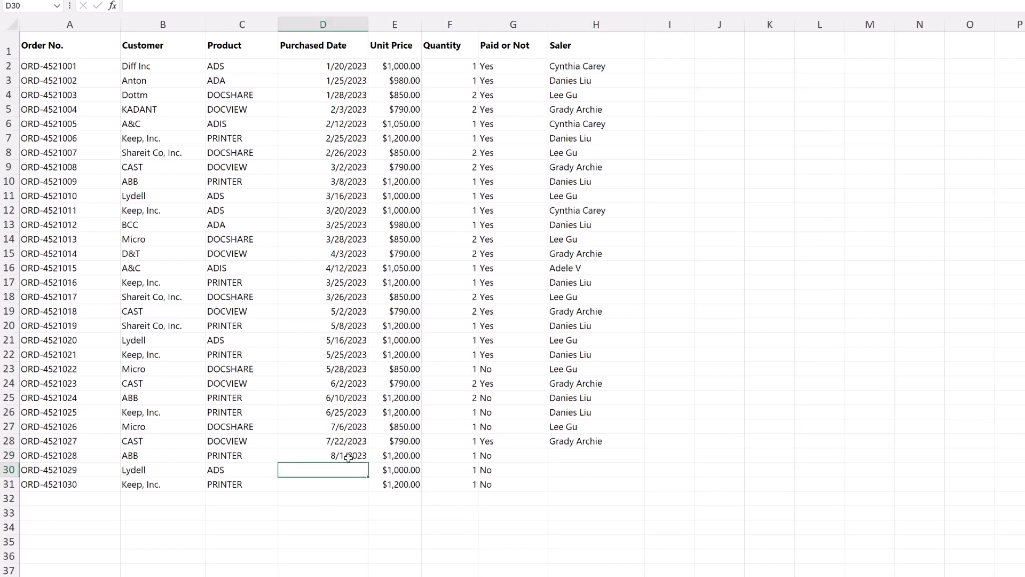
text(8/15/2023)
key(Return)
text(8/28/2023)
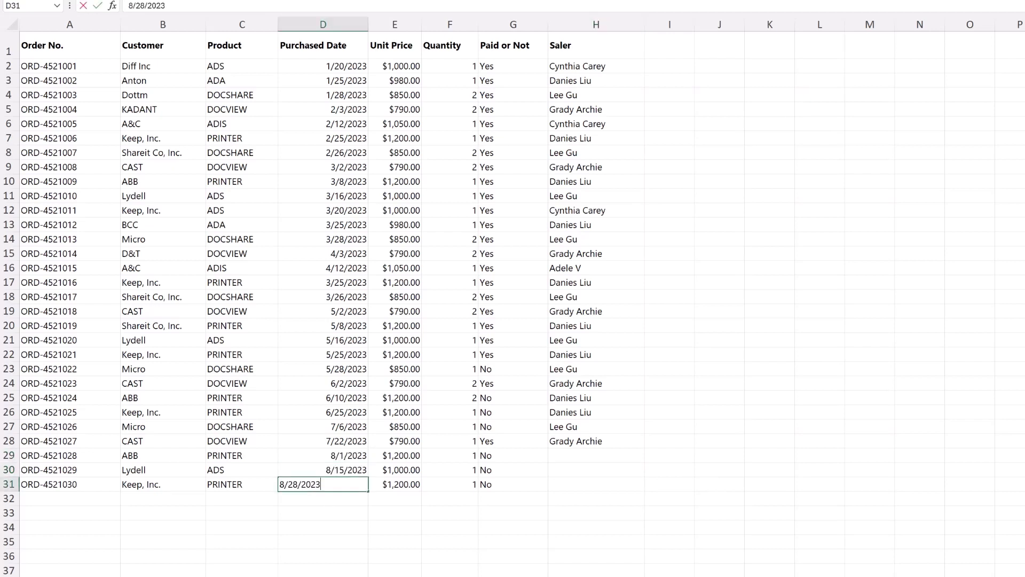
Mark orders in G29:G31 as paid with Yes
click(513, 455)
text(Y)
key(Return)
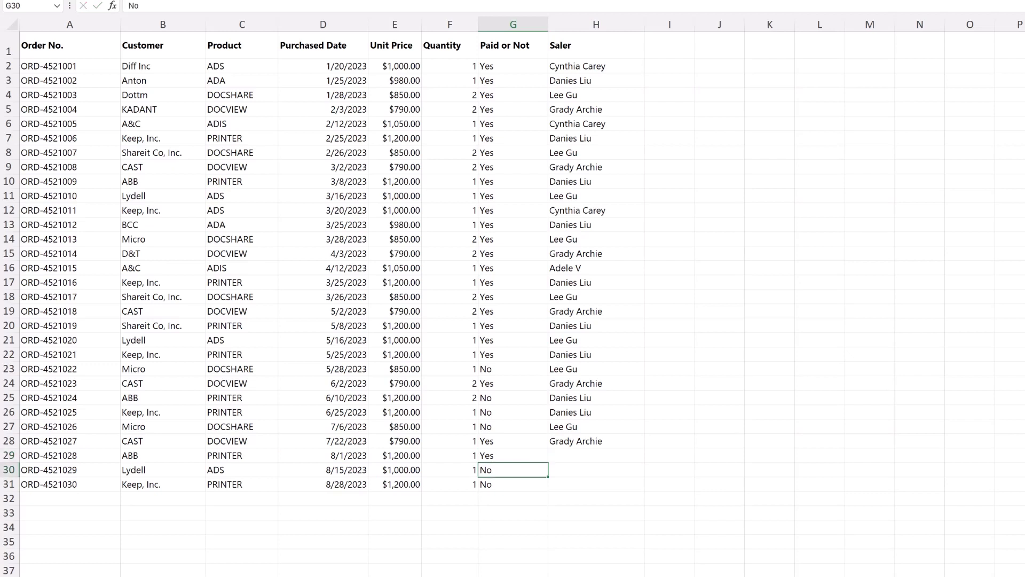
text(Yes)
key(Return)
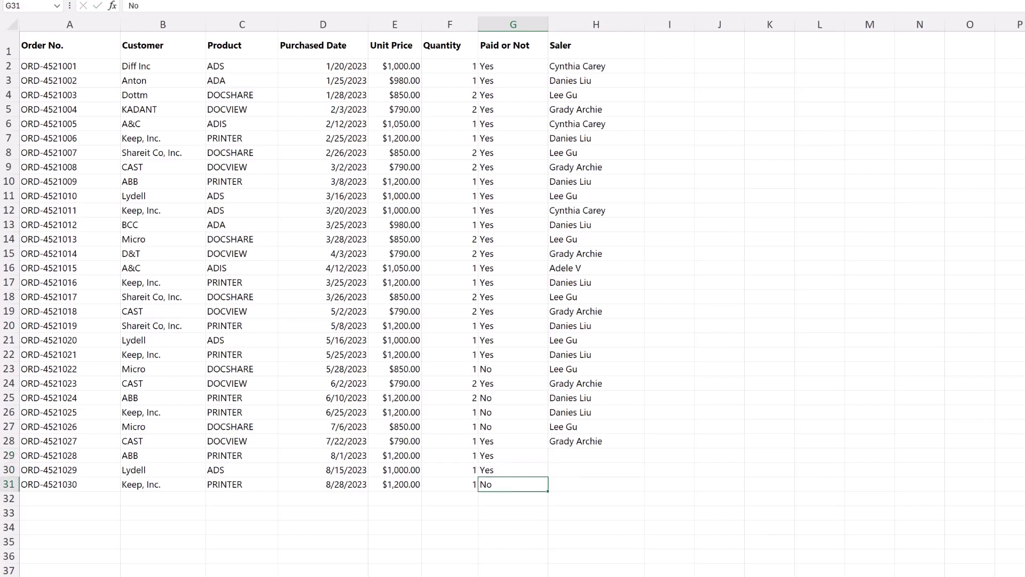
text(Yes)
key(Return)
Fill in a saler for each of the three orders in H29:H31
click(596, 455)
text(L)
key(Return)
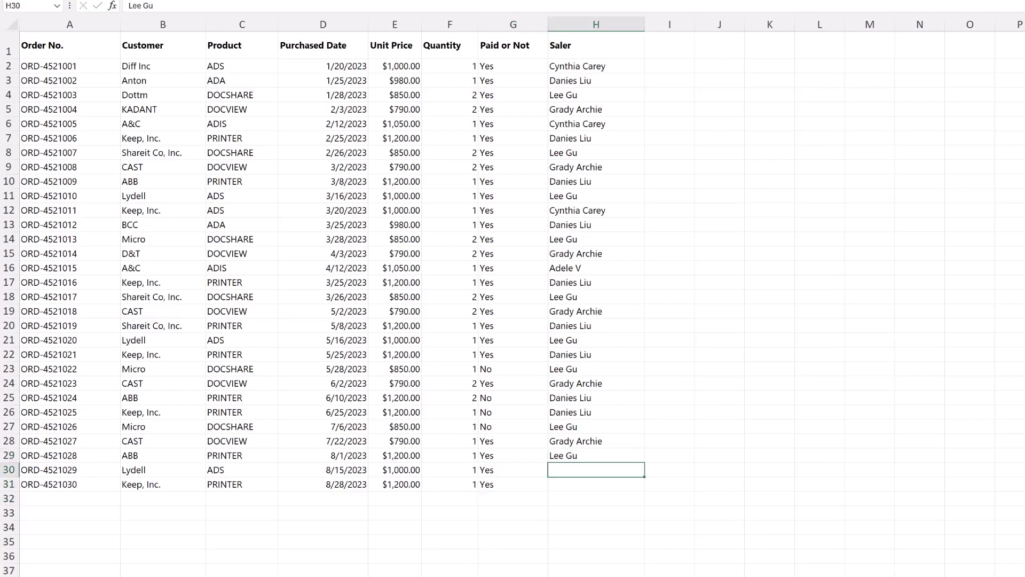
text(C)
key(Return)
text(Danies Liu)
key(Return)
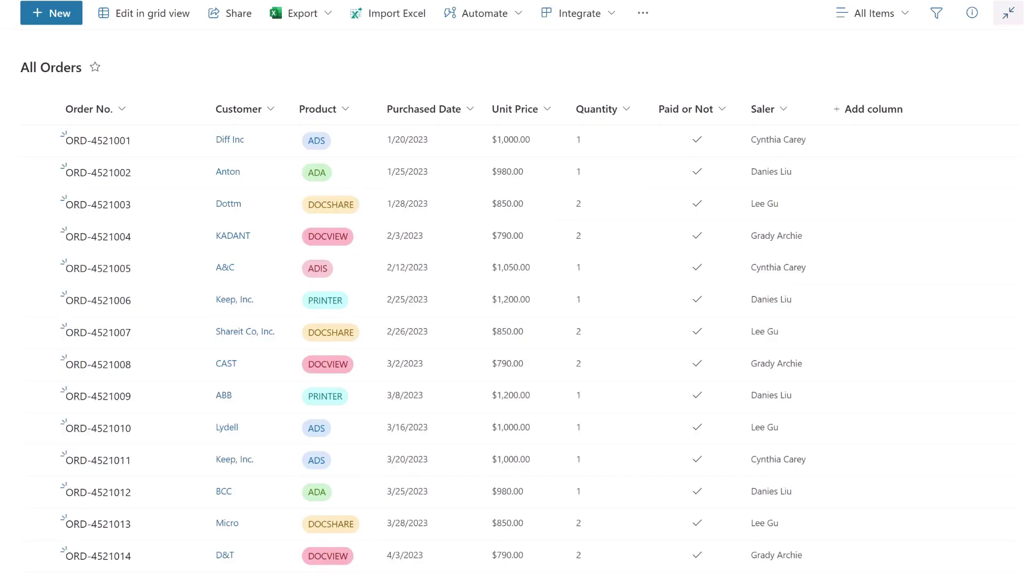
Load the updated All orders.xlsx into Excel Import again with the US orders sheet selected
click(380, 12)
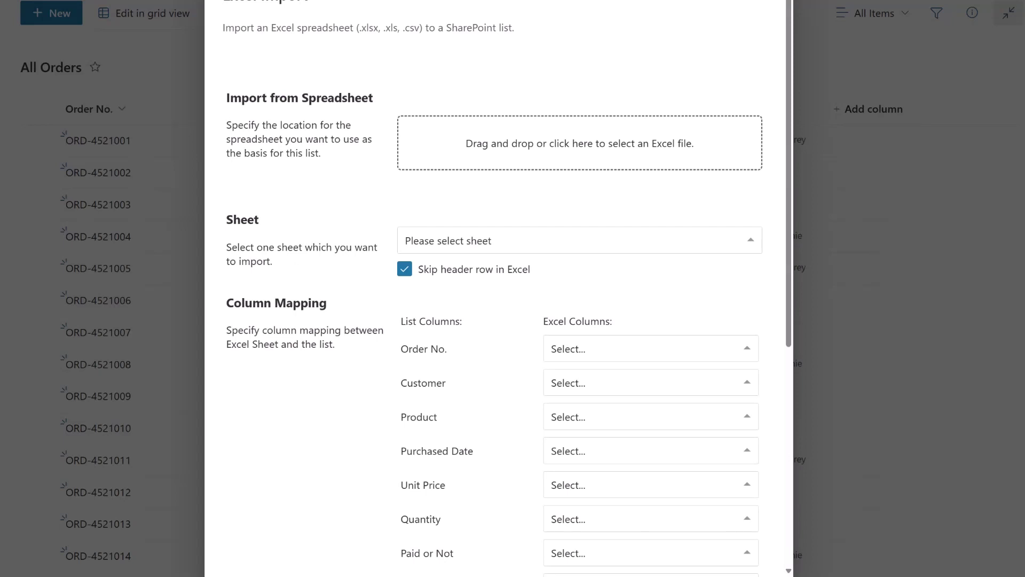
drag(231, 137, 453, 159)
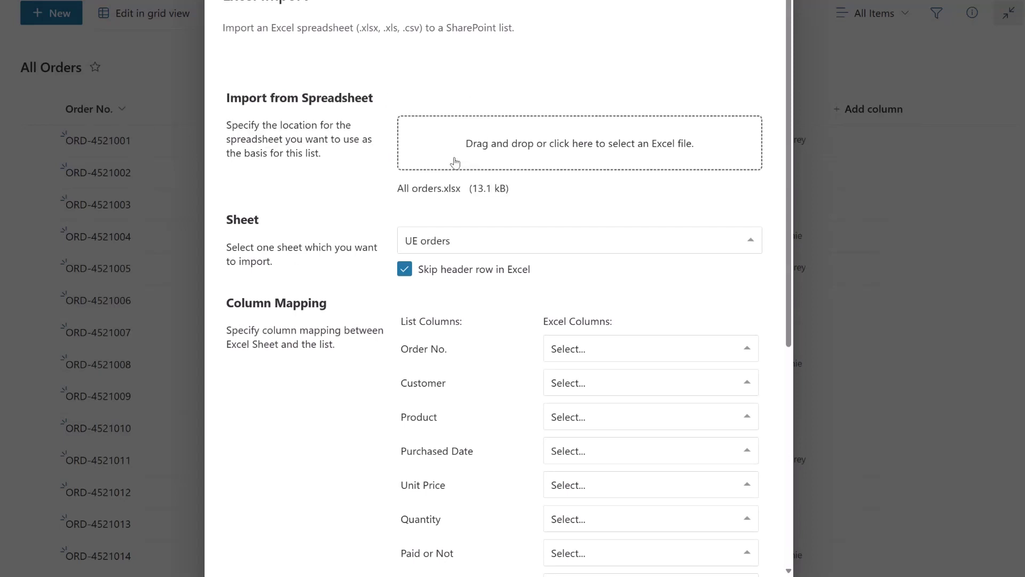
click(465, 244)
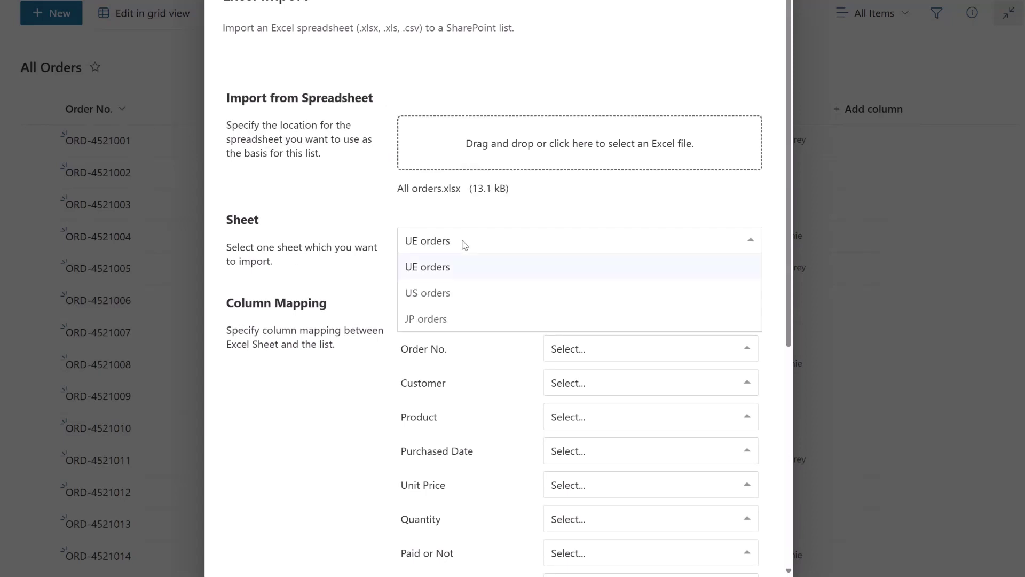
click(439, 297)
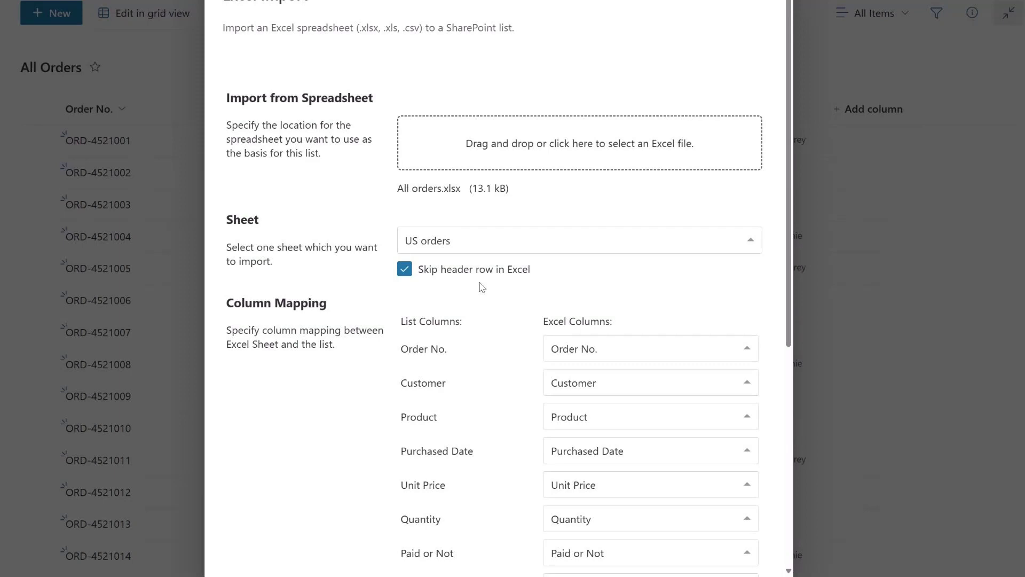
scroll(482, 287, down, 3)
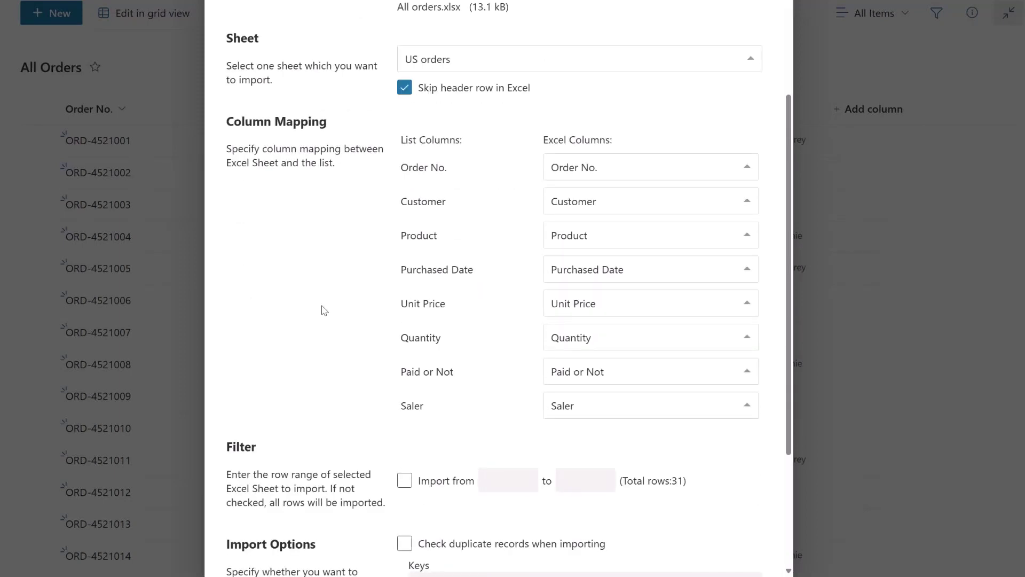
scroll(324, 310, down, 2)
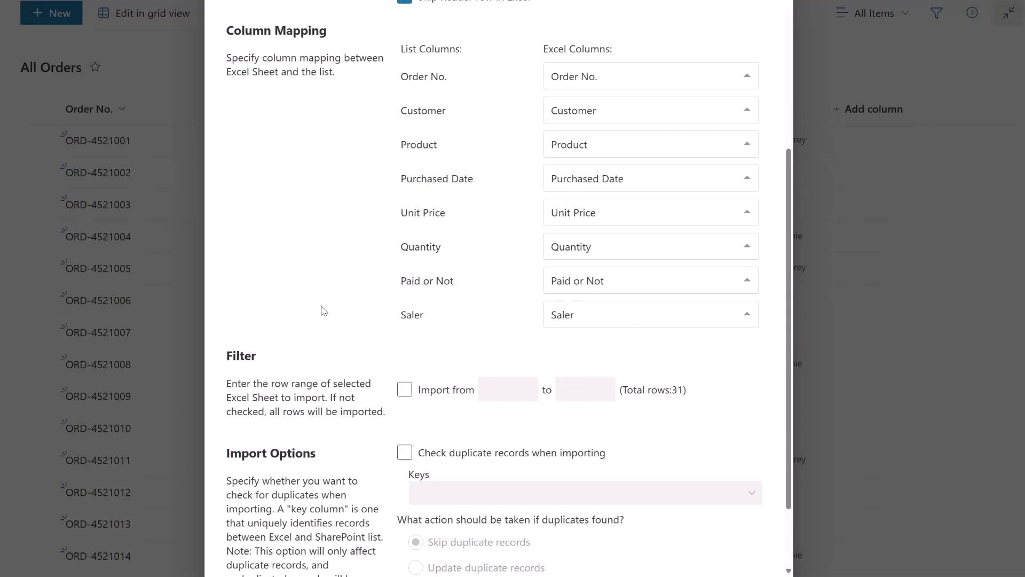
scroll(324, 311, down, 2)
Enable duplicate checking keyed on Order No., choose Update duplicate records, and run the import
click(403, 362)
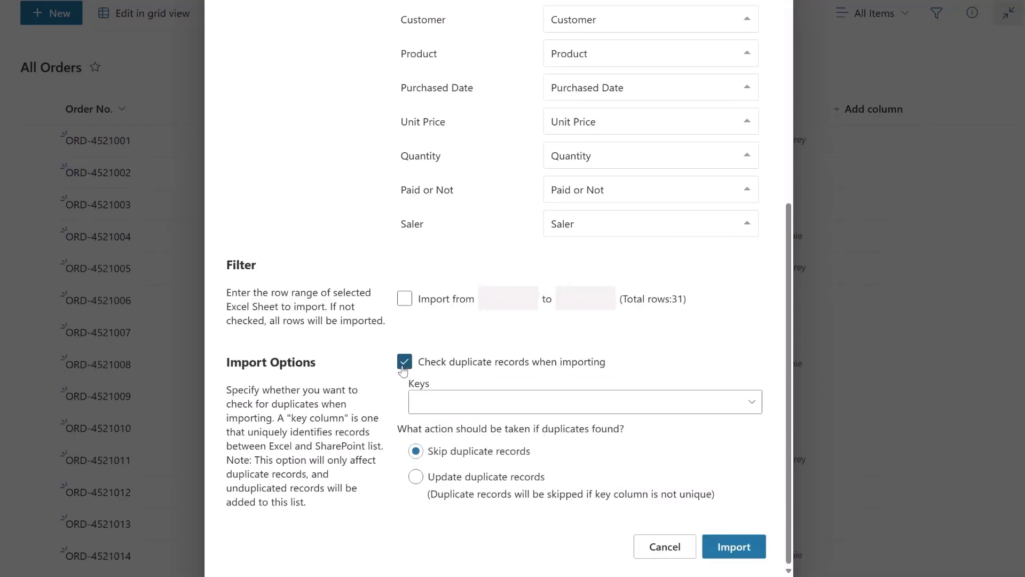
click(426, 401)
click(423, 427)
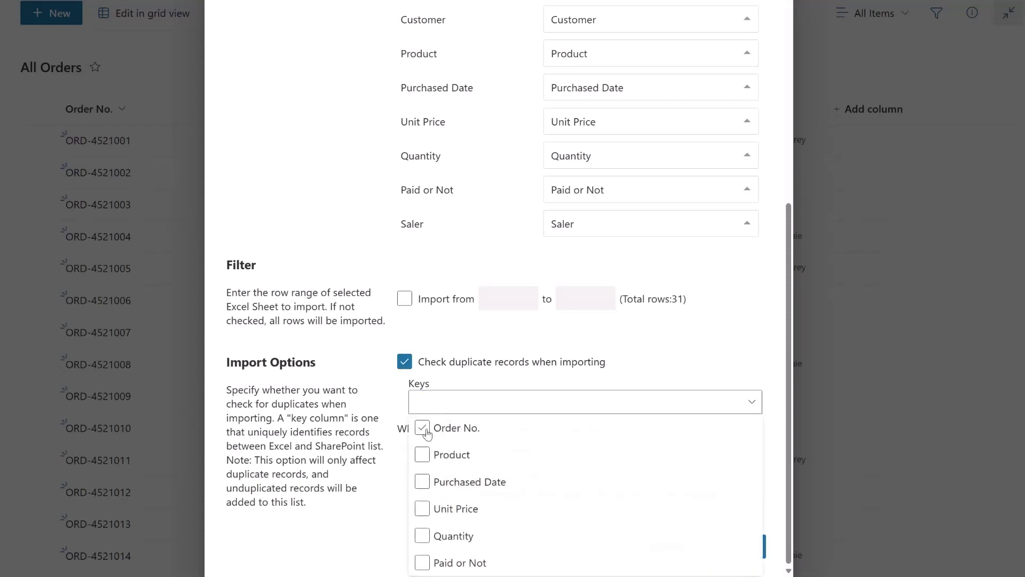
click(389, 398)
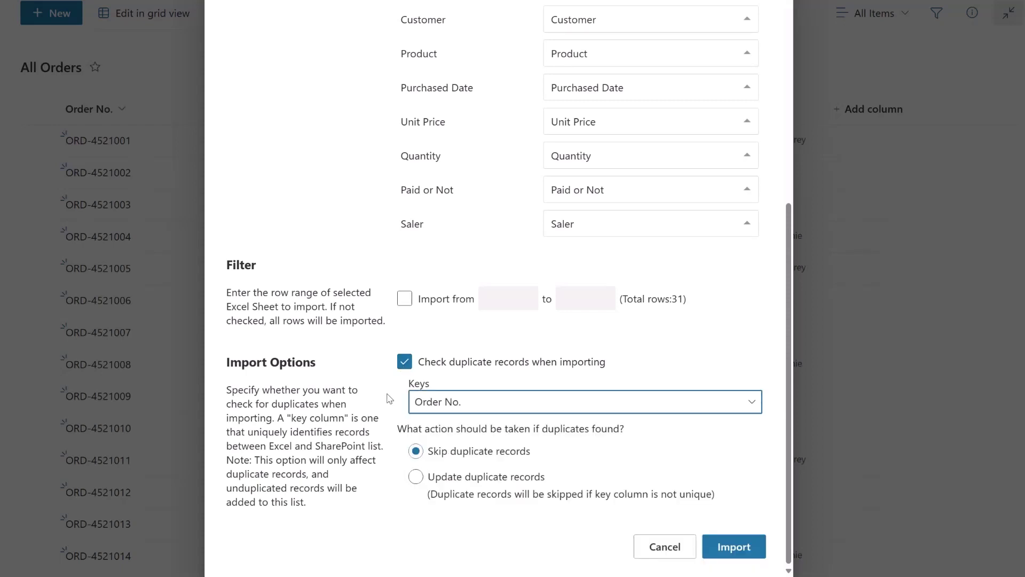
click(416, 478)
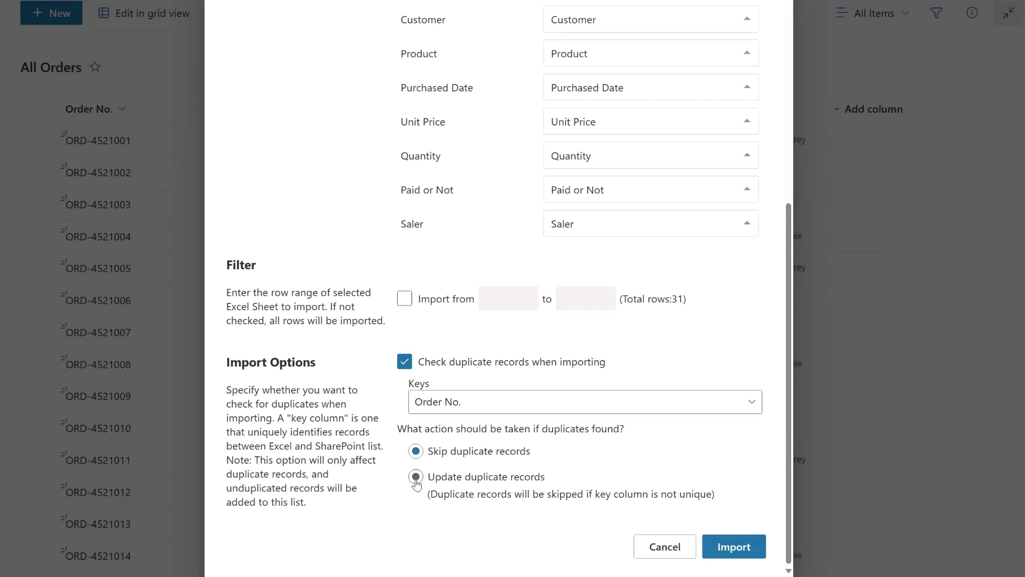
click(416, 477)
click(735, 549)
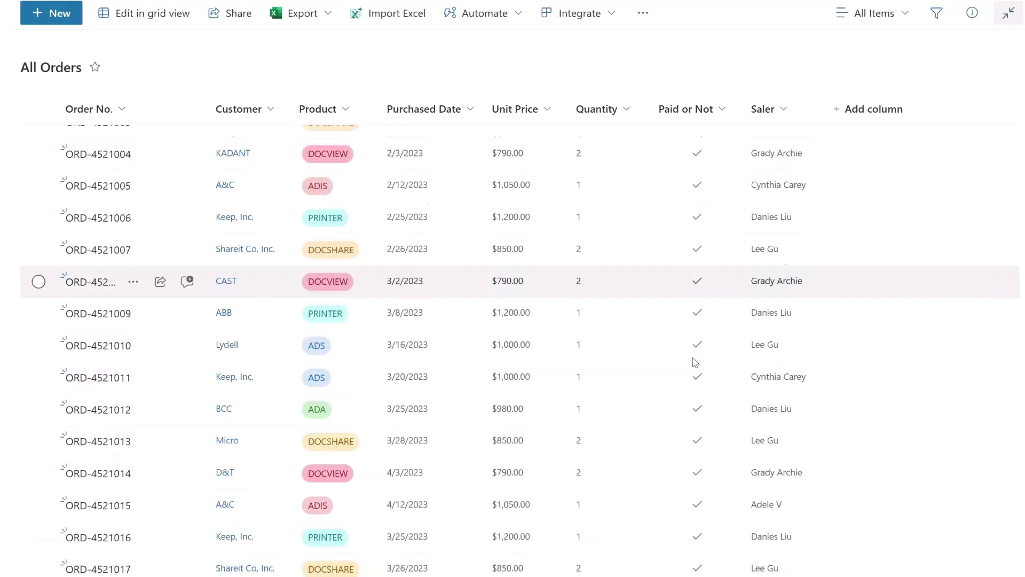
scroll(694, 363, down, 5)
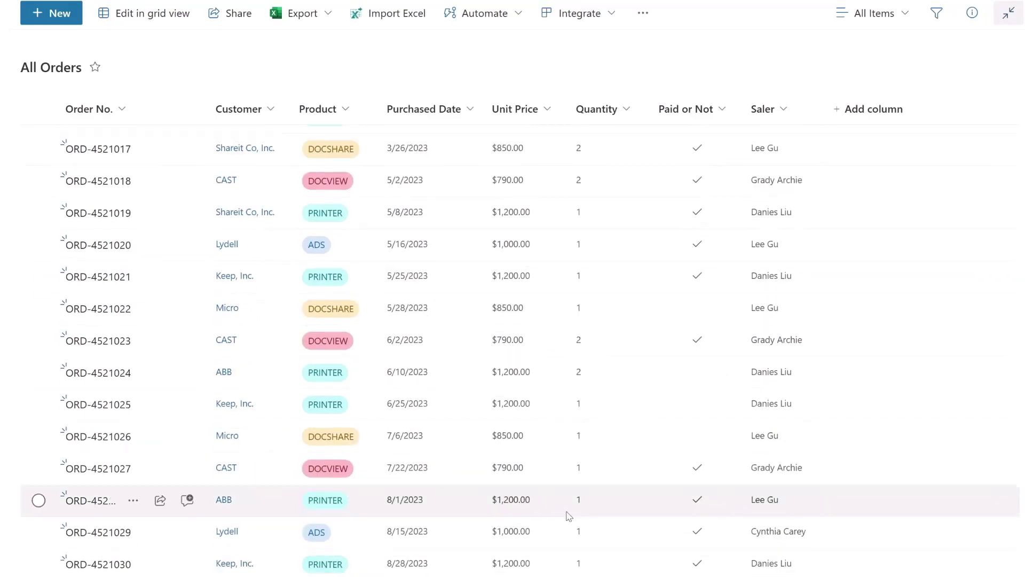